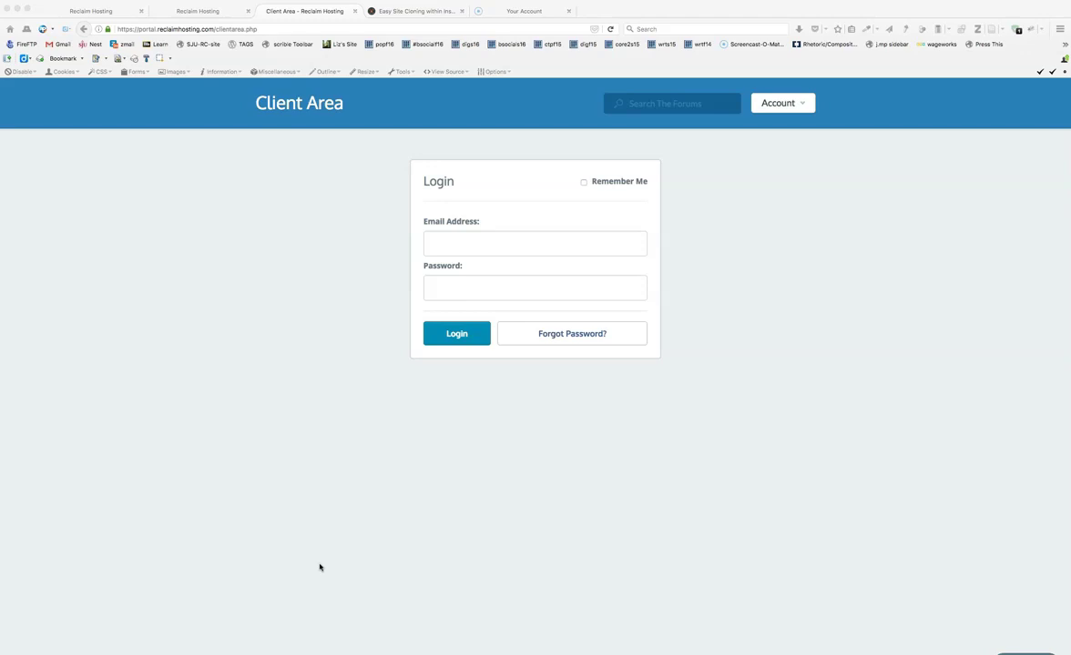
- Log in to the Reclaim Hosting Client Area with the account email and password, declining Firefox's offer to save the login
left_click(458, 244)
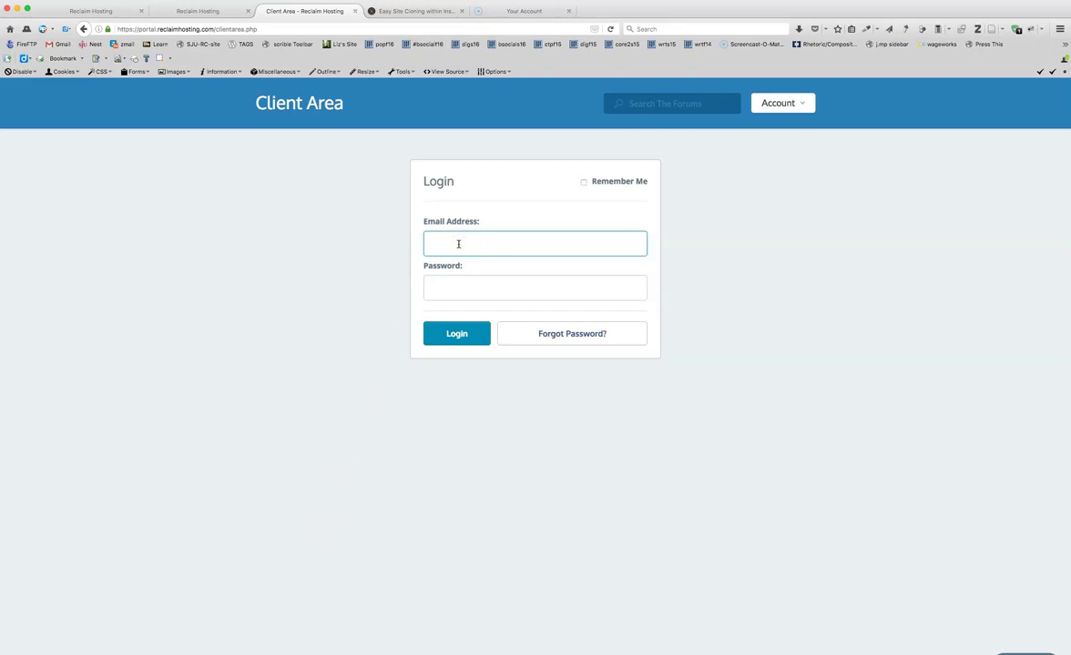
type("ww")
key("Down")
key("Tab")
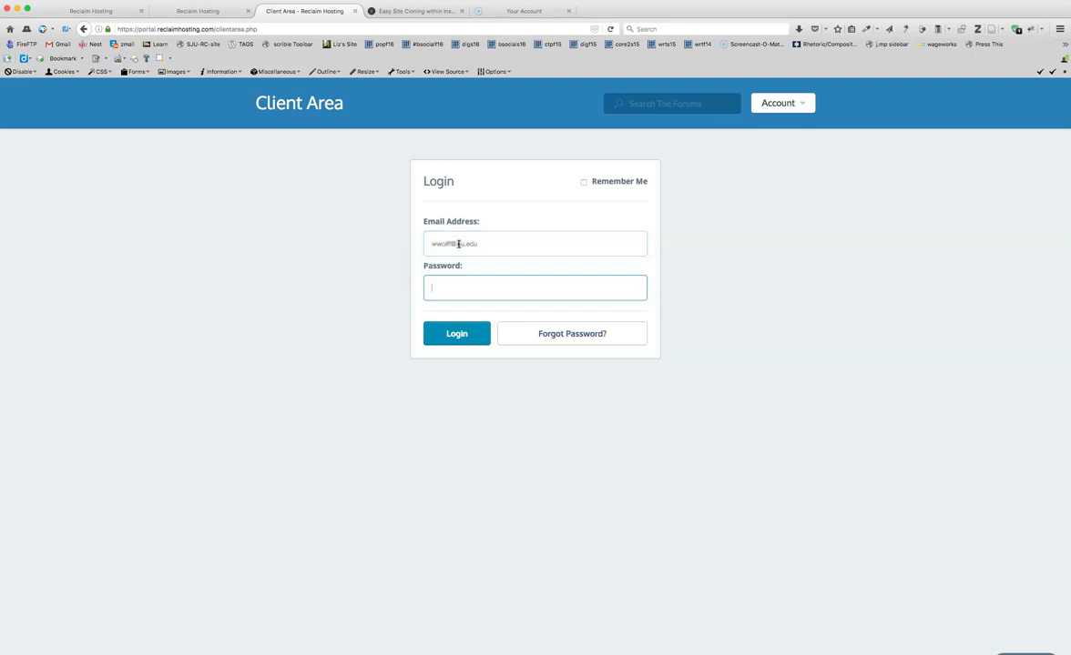
type("•••")
key("Return")
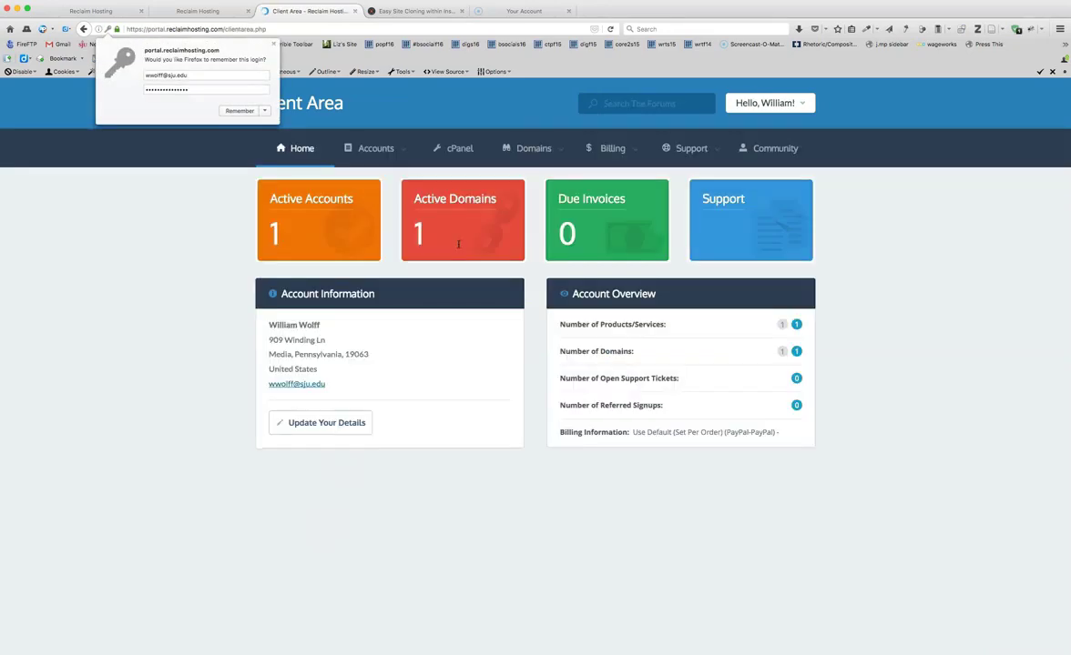
left_click(246, 31)
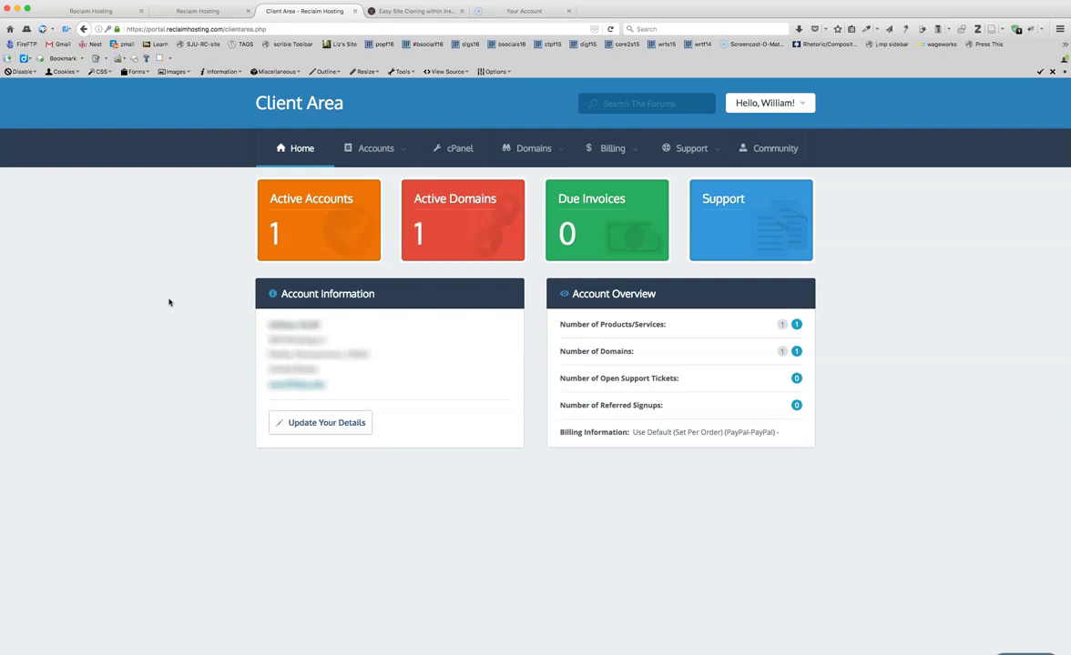
- Go from the Client Area into cPanel and open the FTP Accounts page
left_click(459, 153)
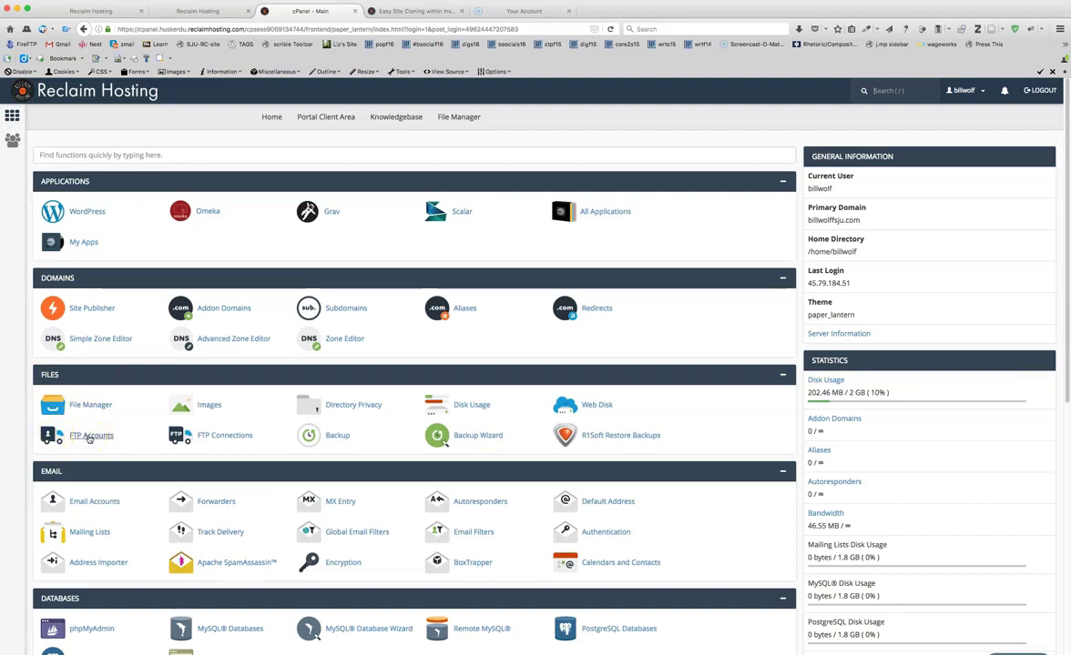
left_click(88, 437)
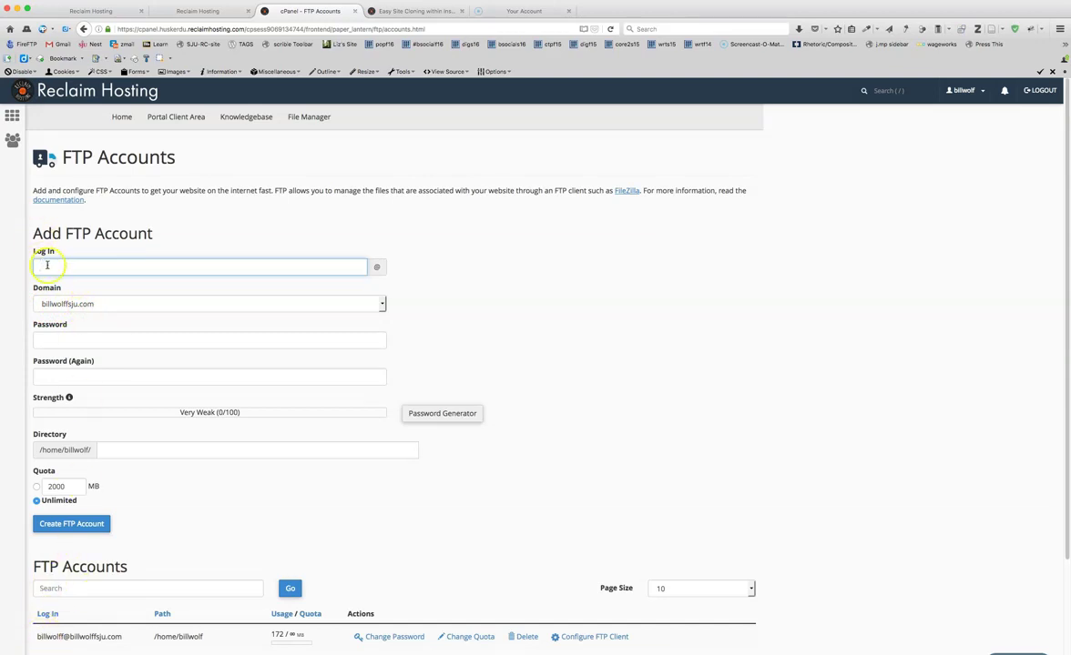
- Enter the new FTP login name and a matching password in both password fields
left_click(48, 266)
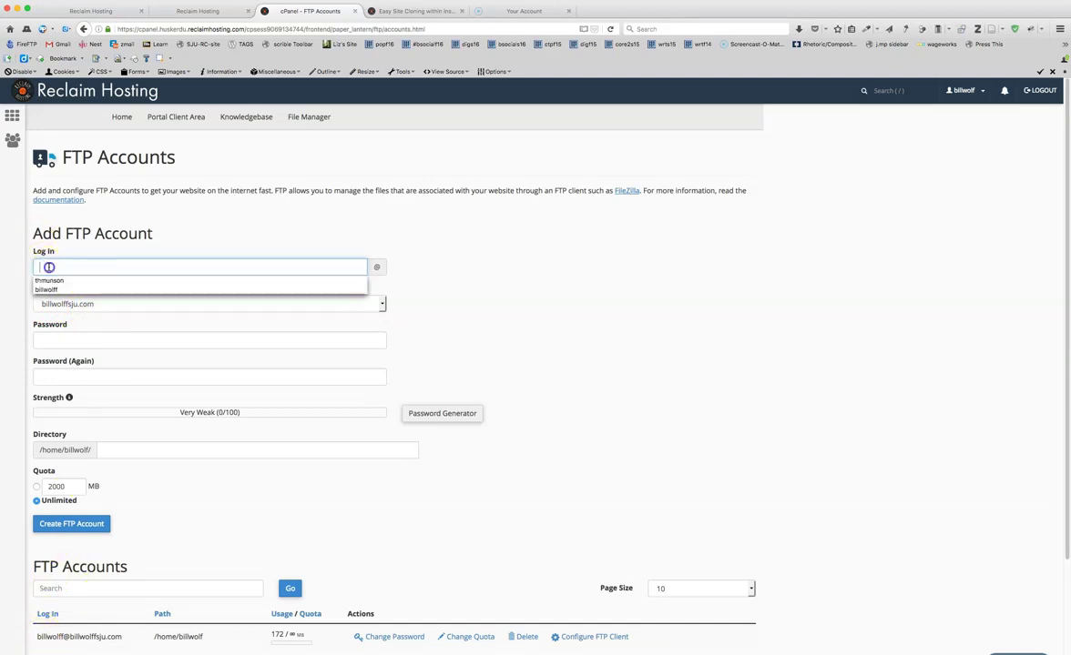
left_click(71, 265)
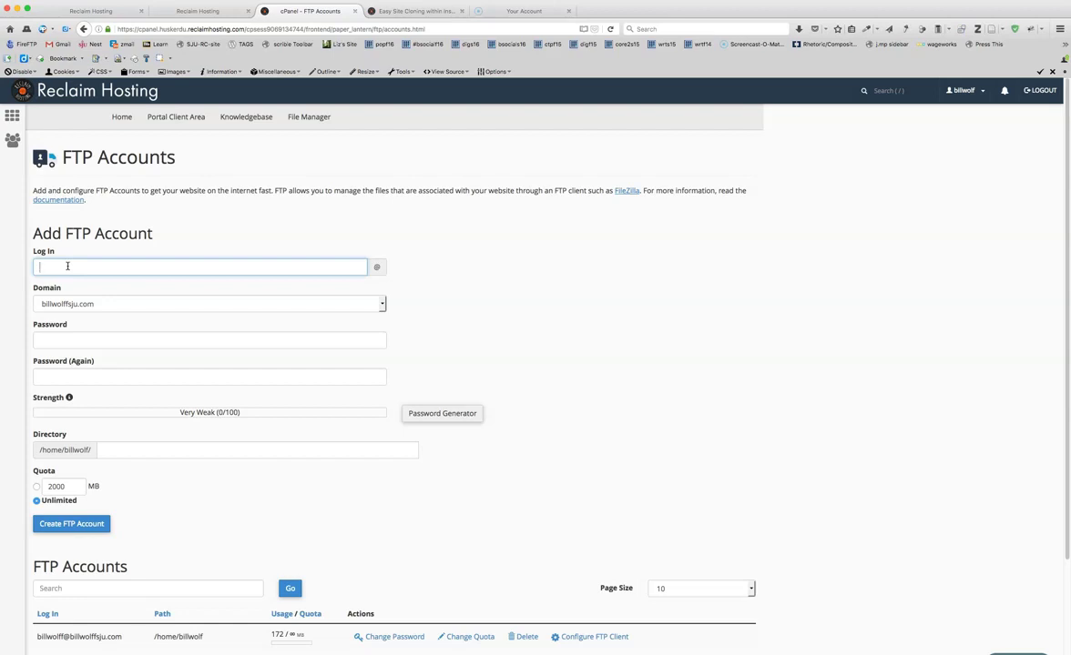
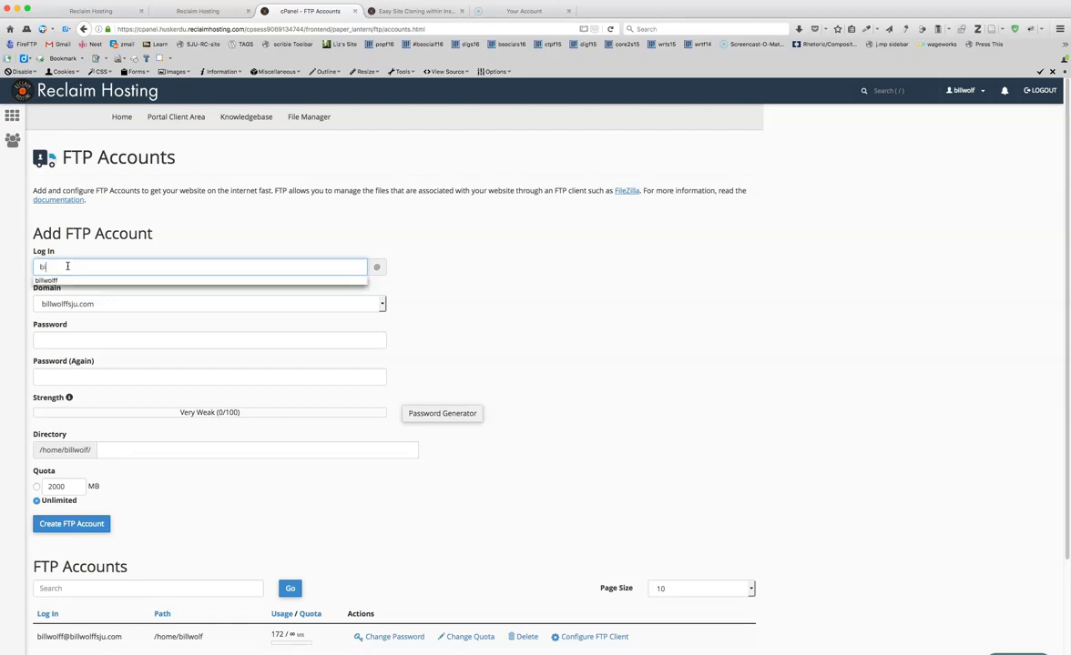
key("Tab")
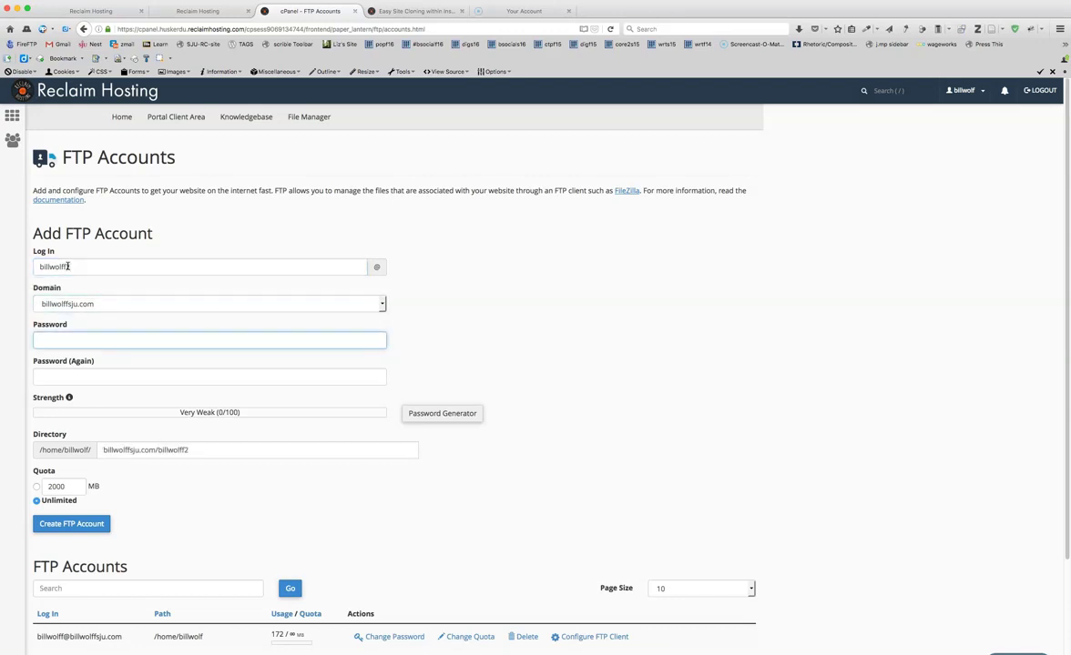
type("a")
key("BackSpace")
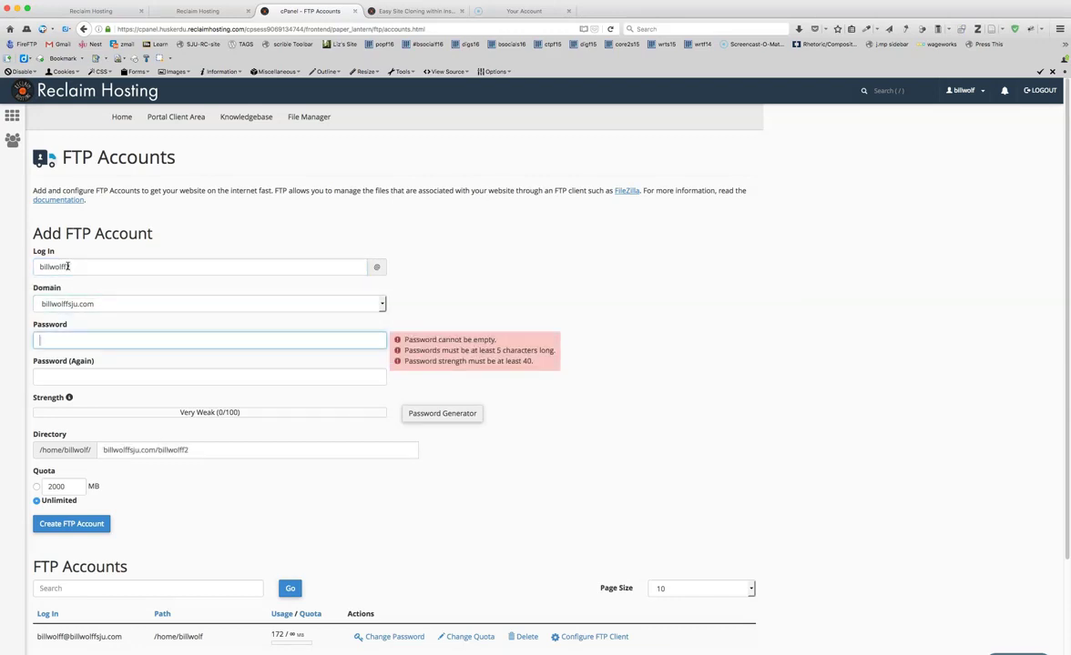
type("aaaaa")
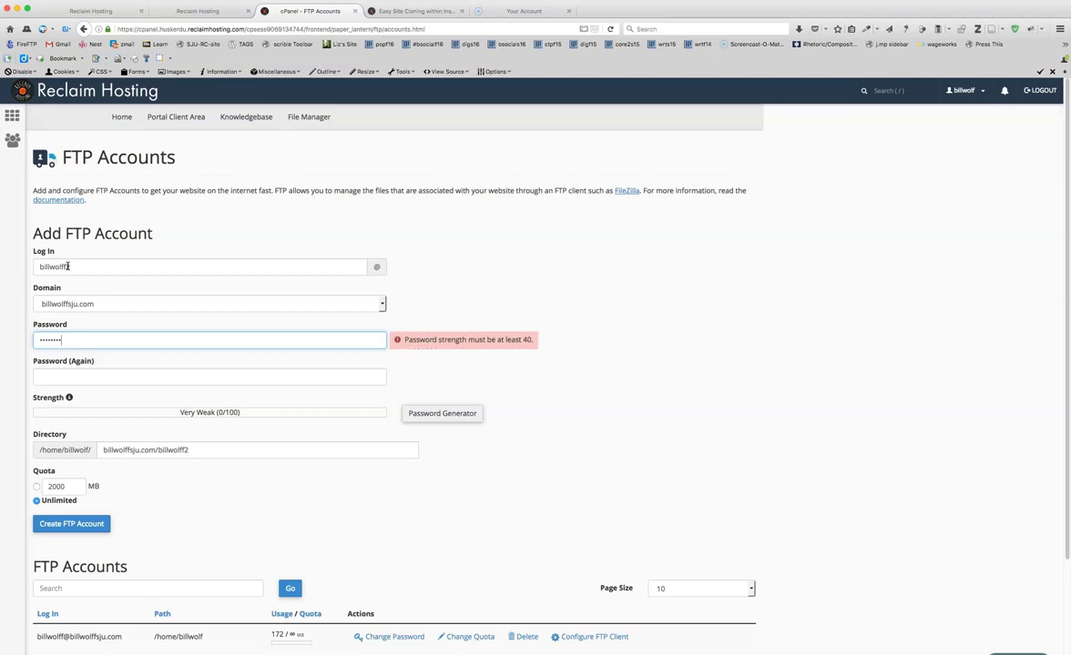
type("aaa")
left_click(65, 372)
type("aaaaaaaaa")
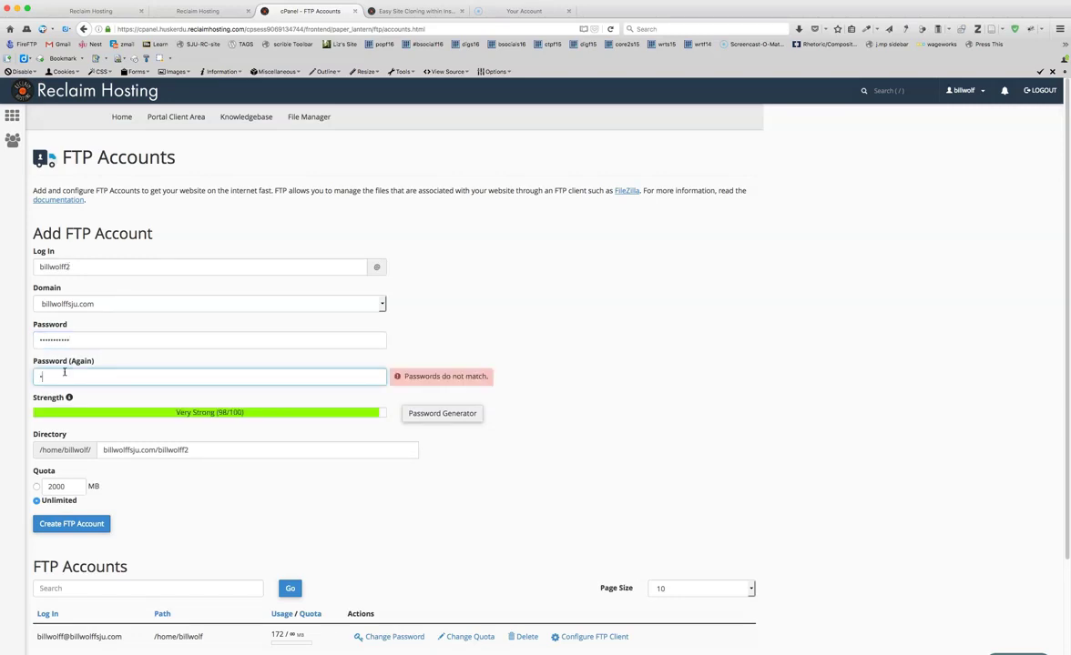
type("a")
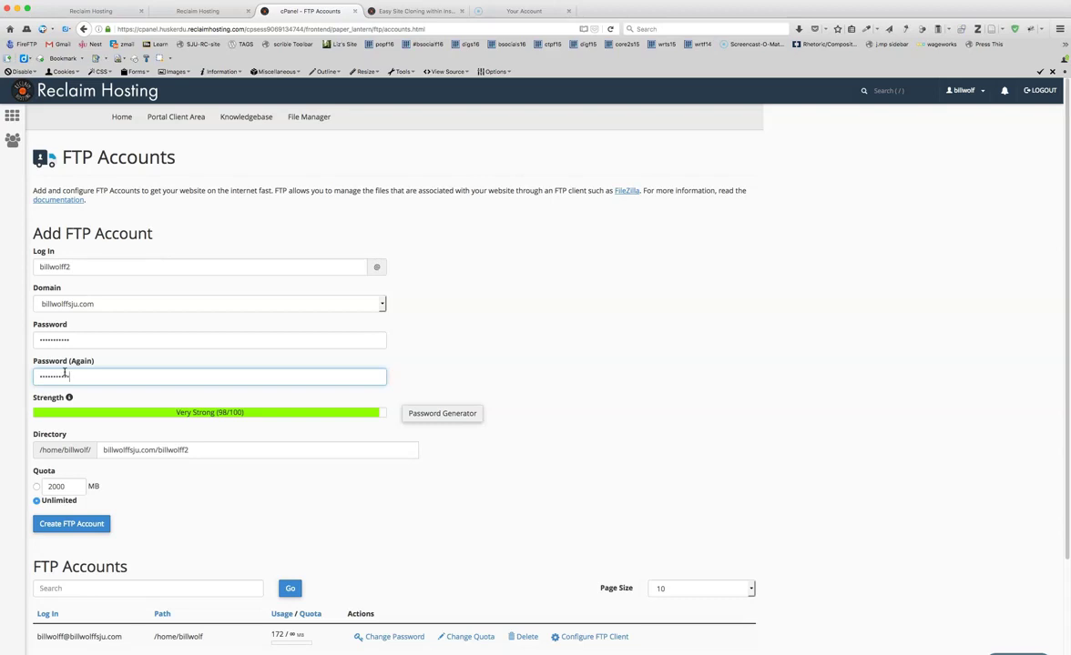
left_click(137, 449)
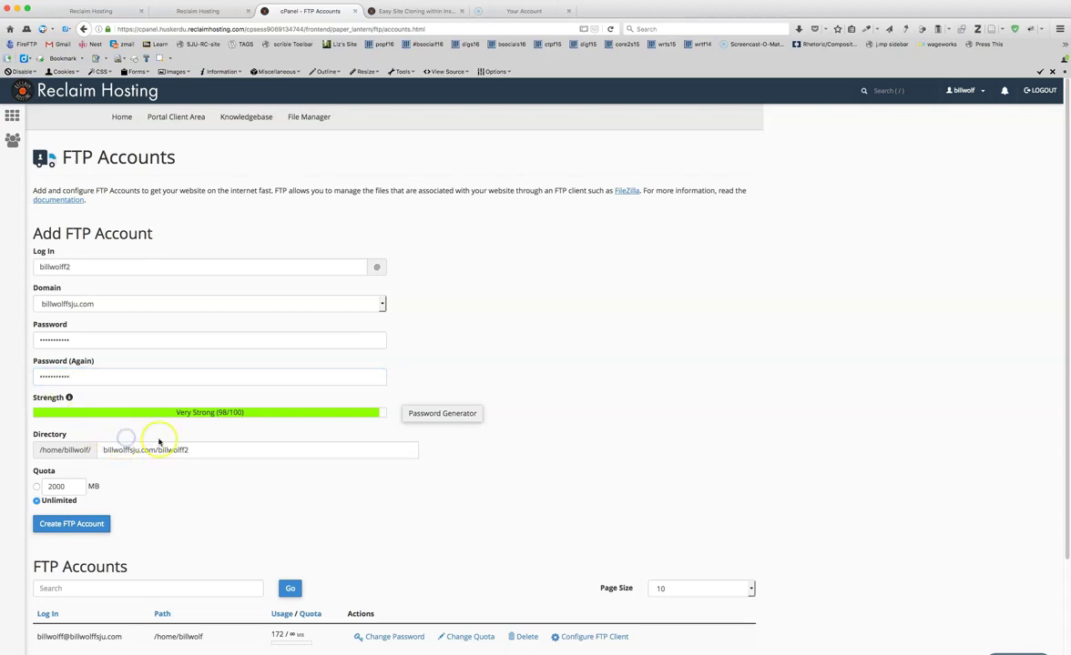
- Clear the auto-filled directory path, keep unlimited quota, and create the FTP account
left_click(193, 451)
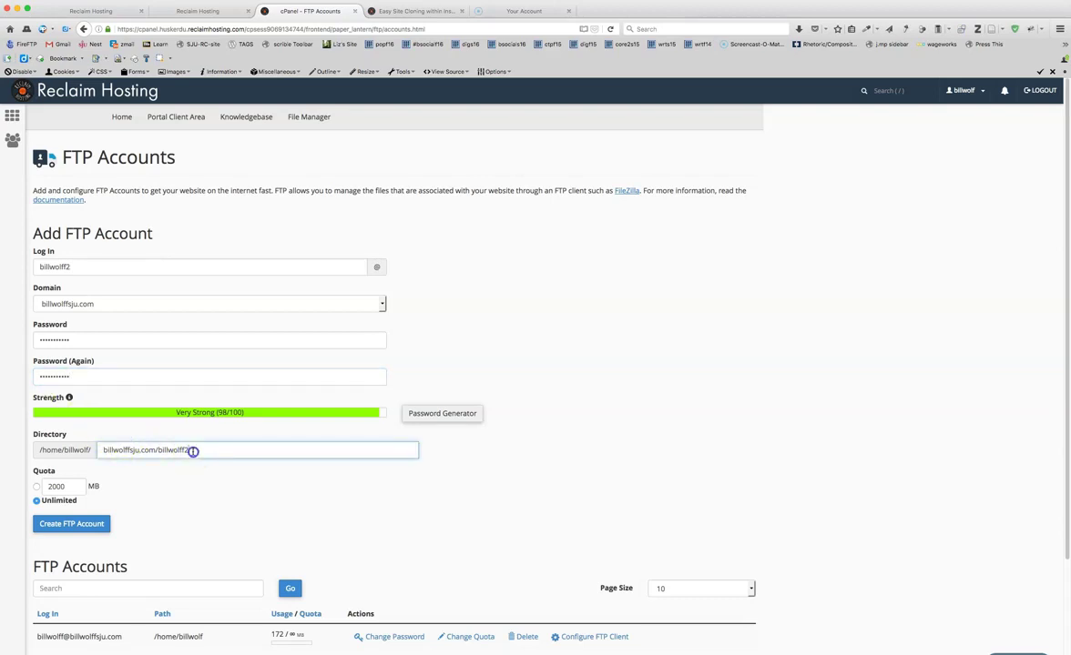
left_click_drag(192, 451, 89, 448)
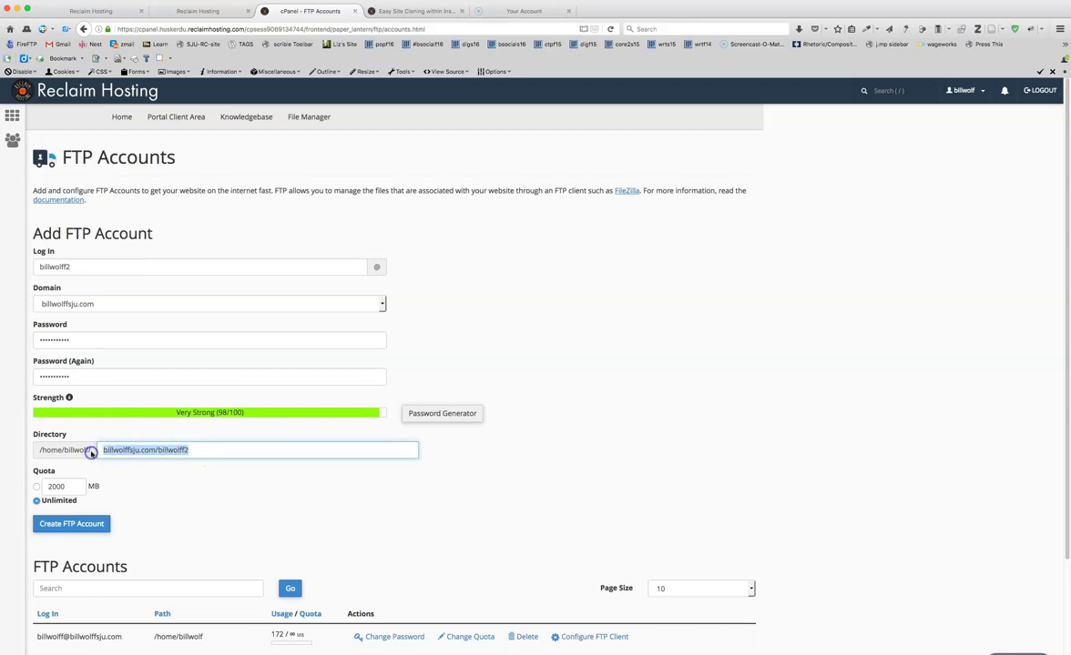
key("BackSpace")
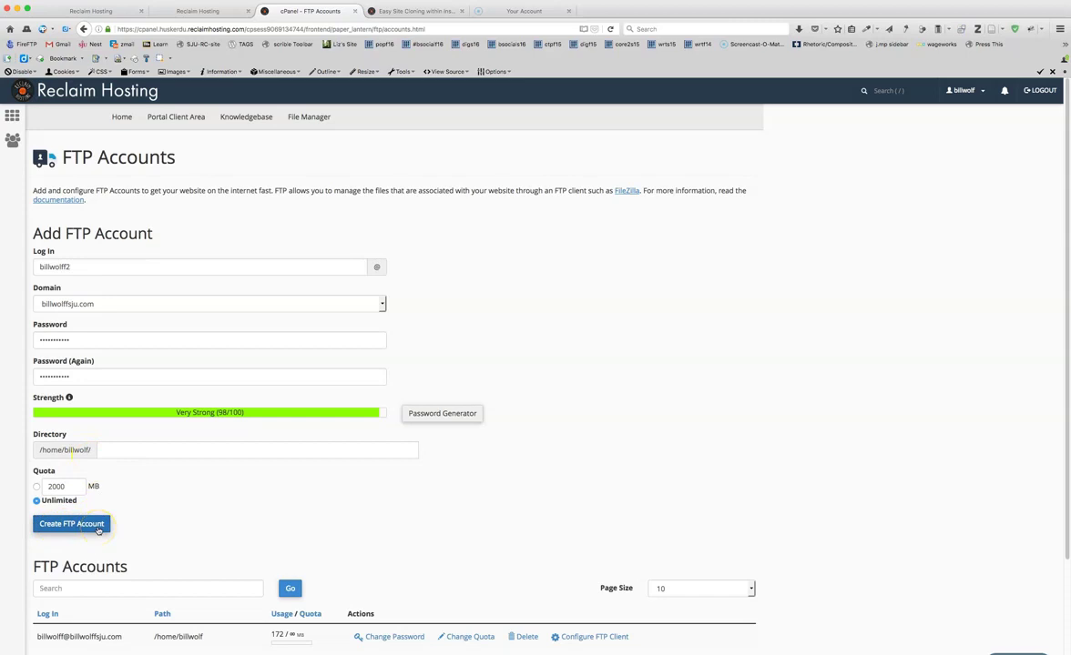
left_click(108, 451)
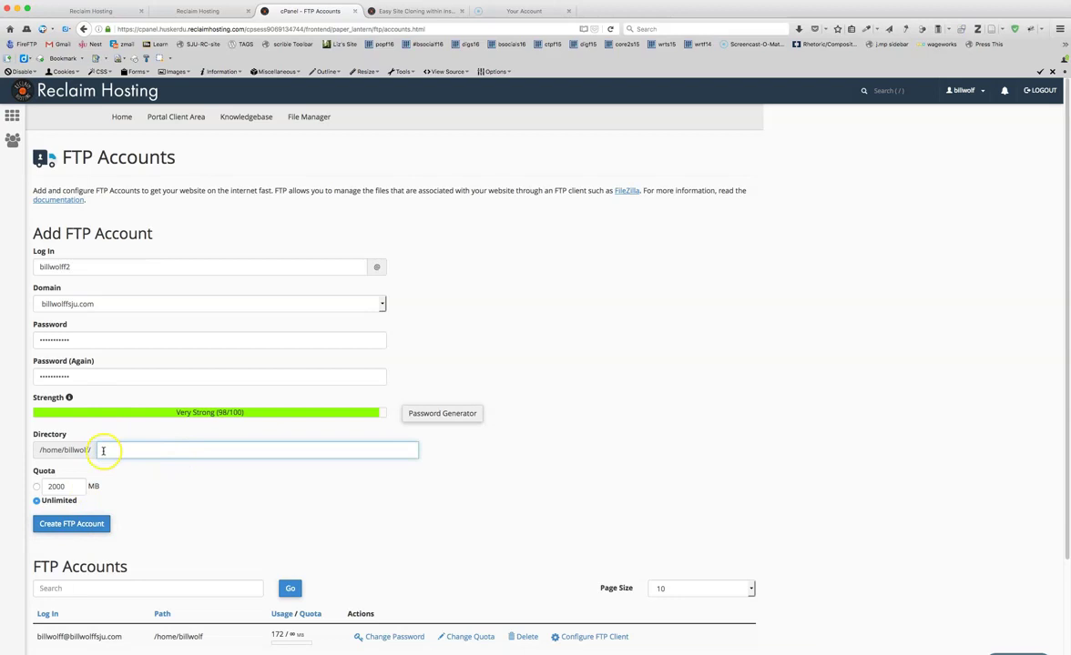
left_click(67, 526)
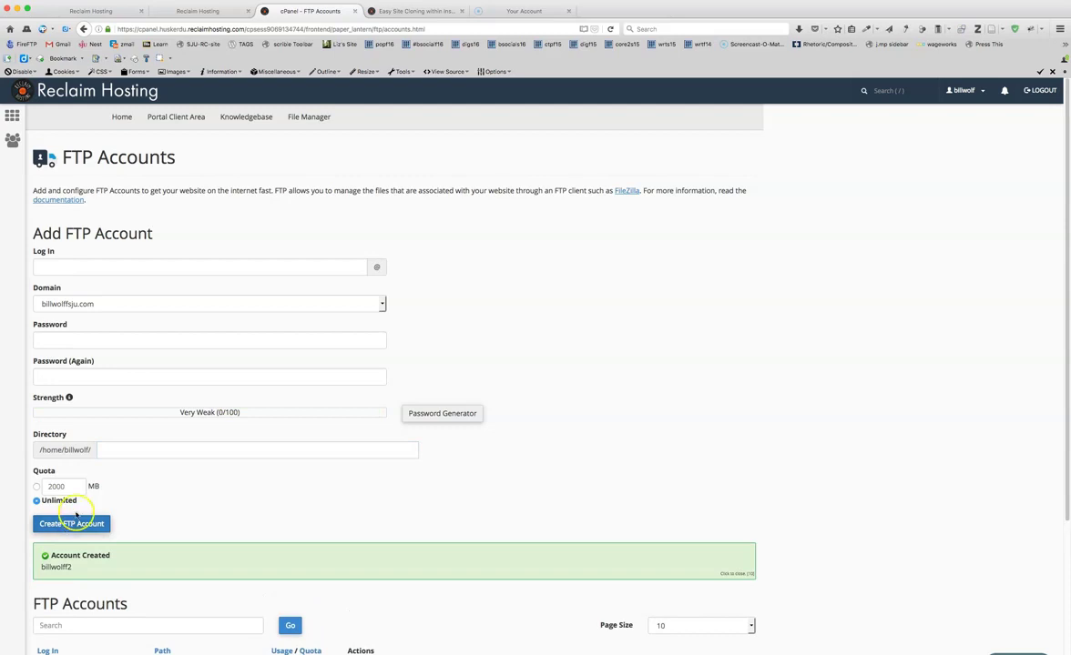
- Show the new account's Configure FTP Client manual settings and select the FTP server and port 21 lines
scroll(201, 526, "down", 3)
scroll(201, 526, "down", 2)
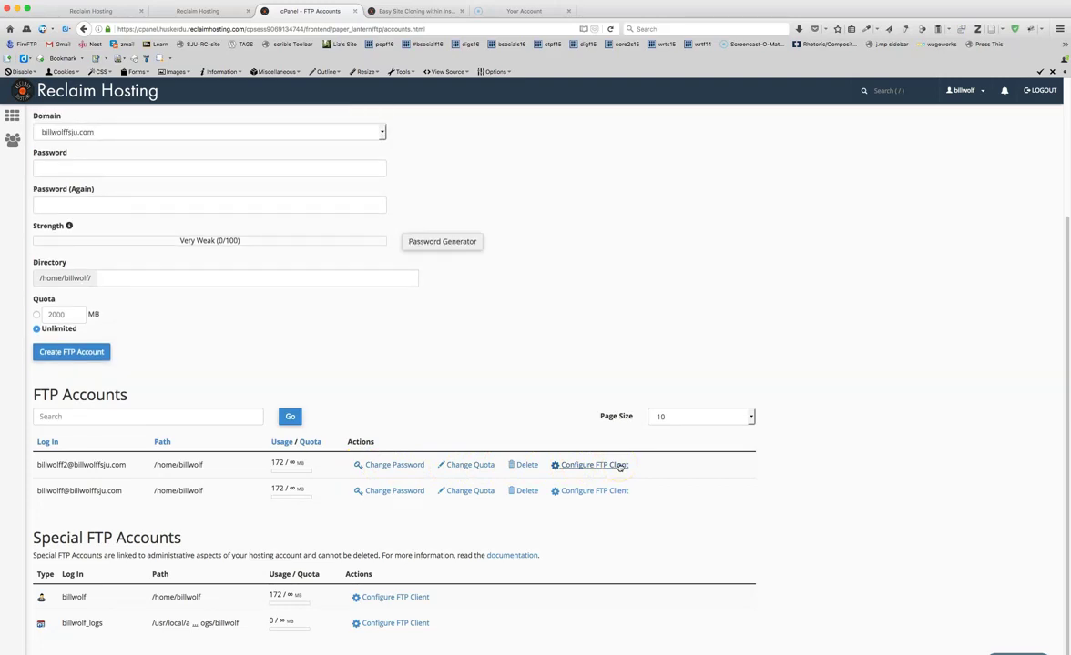
left_click(619, 466)
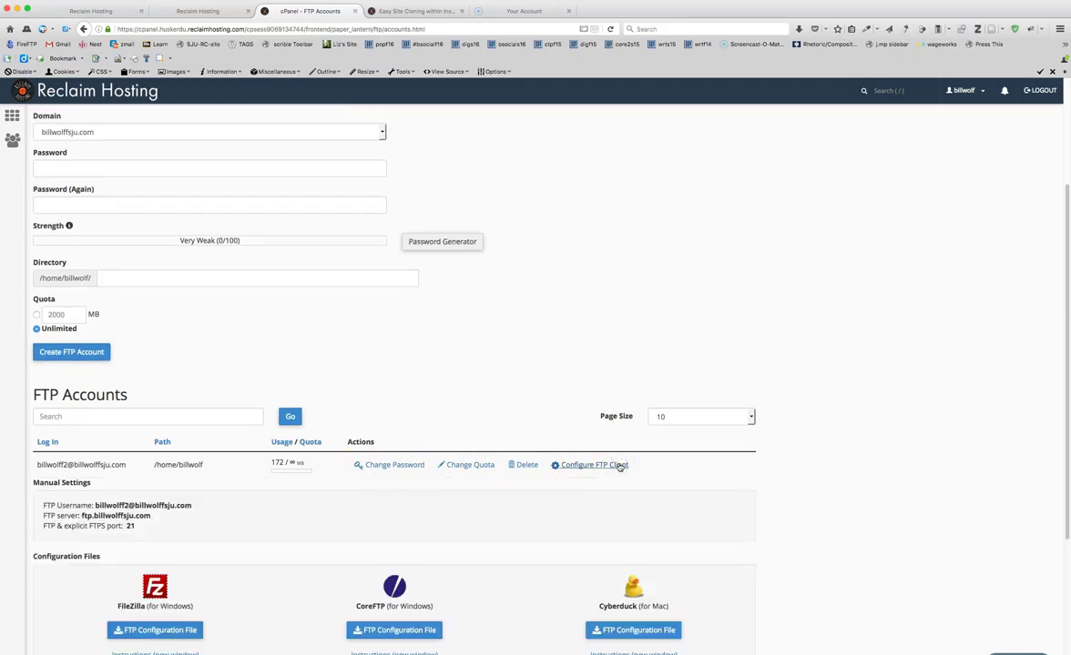
left_click(559, 472)
scroll(215, 495, "down", 3)
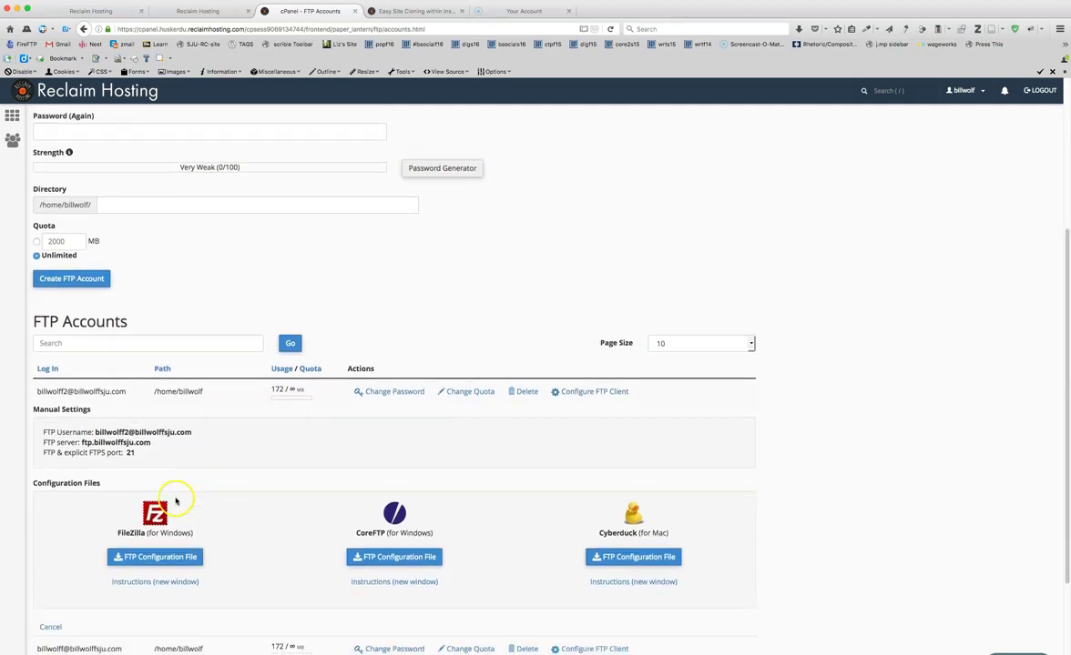
scroll(175, 499, "down", 2)
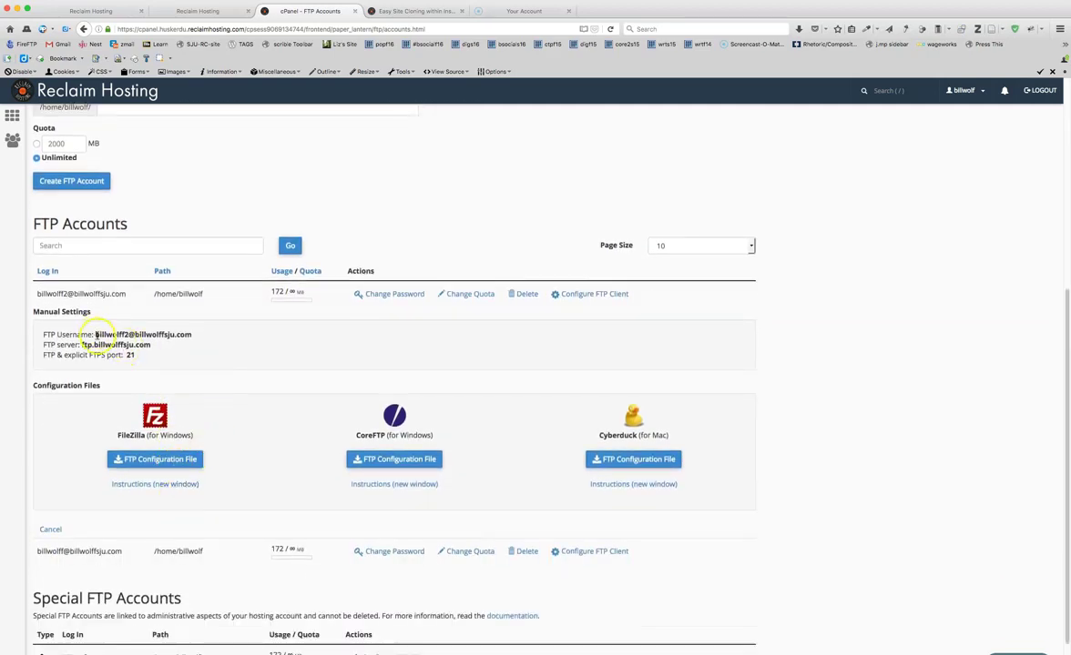
mouse_move(134, 355)
left_mouse_down()
mouse_move(26, 340)
mouse_move(39, 355)
mouse_move(134, 356)
mouse_move(38, 331)
mouse_move(141, 350)
mouse_move(45, 335)
mouse_move(133, 355)
left_mouse_up()
- Launch FireFTP from Firefox's Tools > Web Developer menu in a new tab
left_click(229, 31)
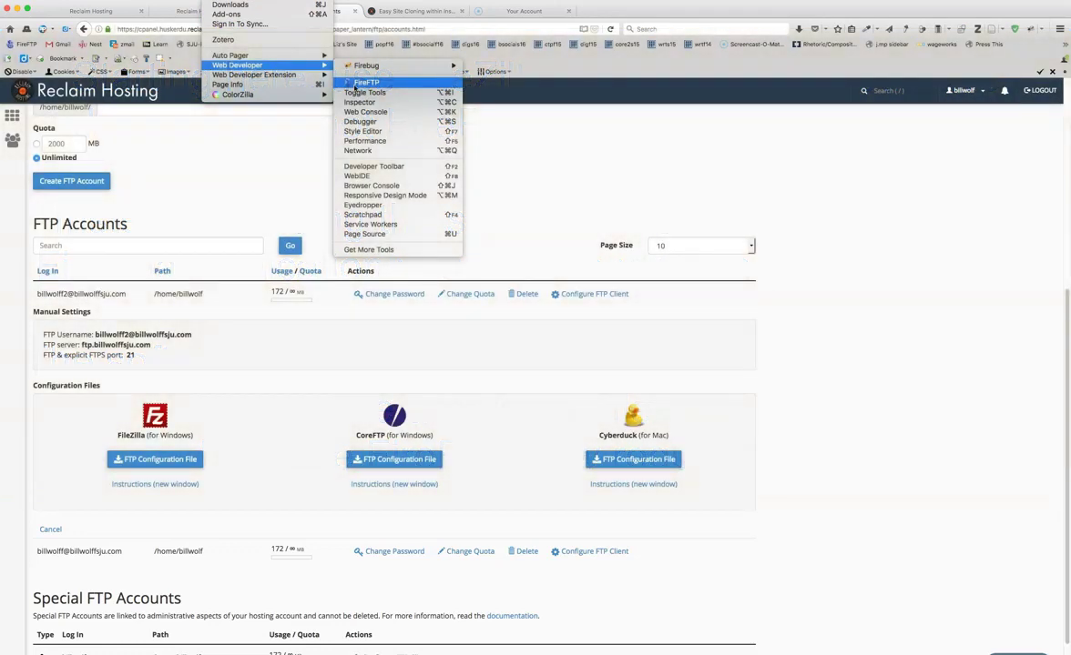
left_click(373, 80)
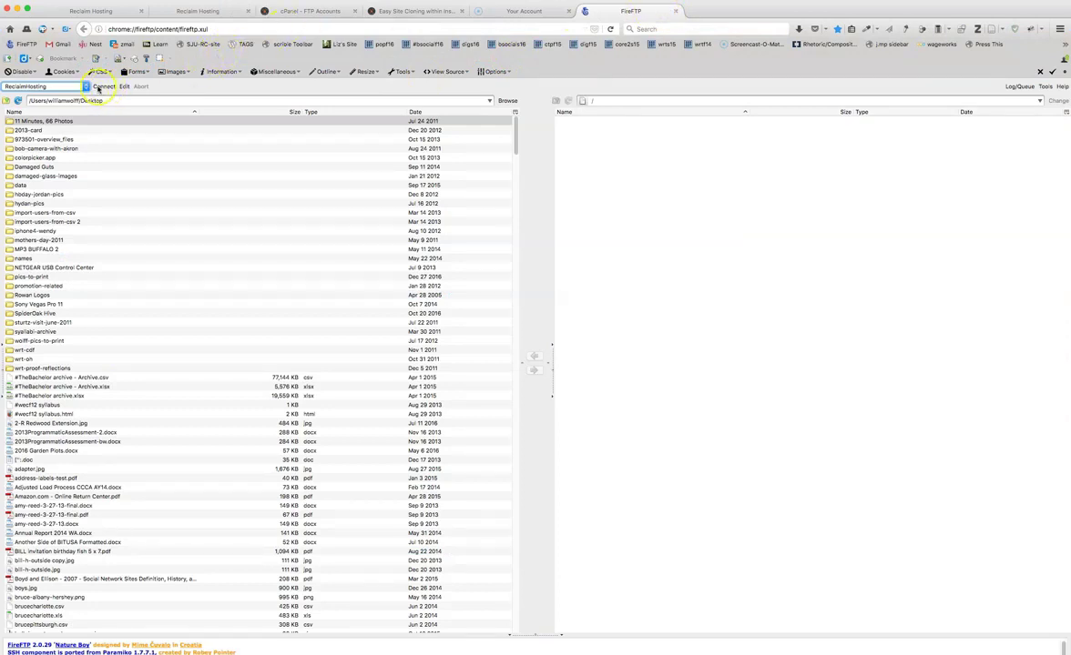
- Open FireFTP's QuickConnect dialog and review its Main, Connection and Advanced tabs
left_click(85, 86)
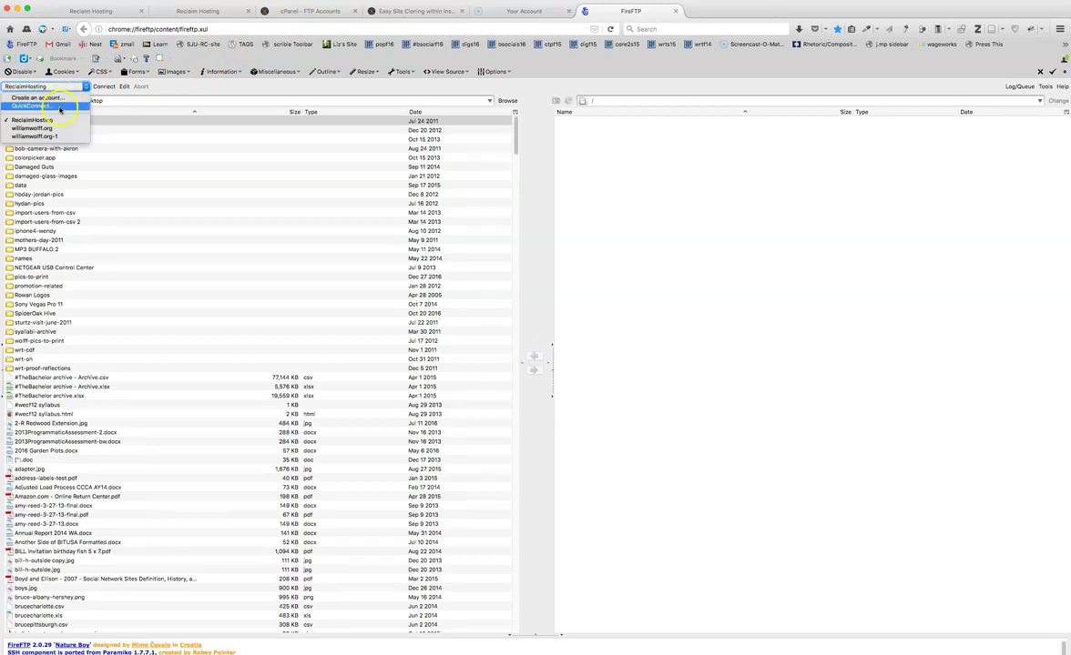
left_click(57, 106)
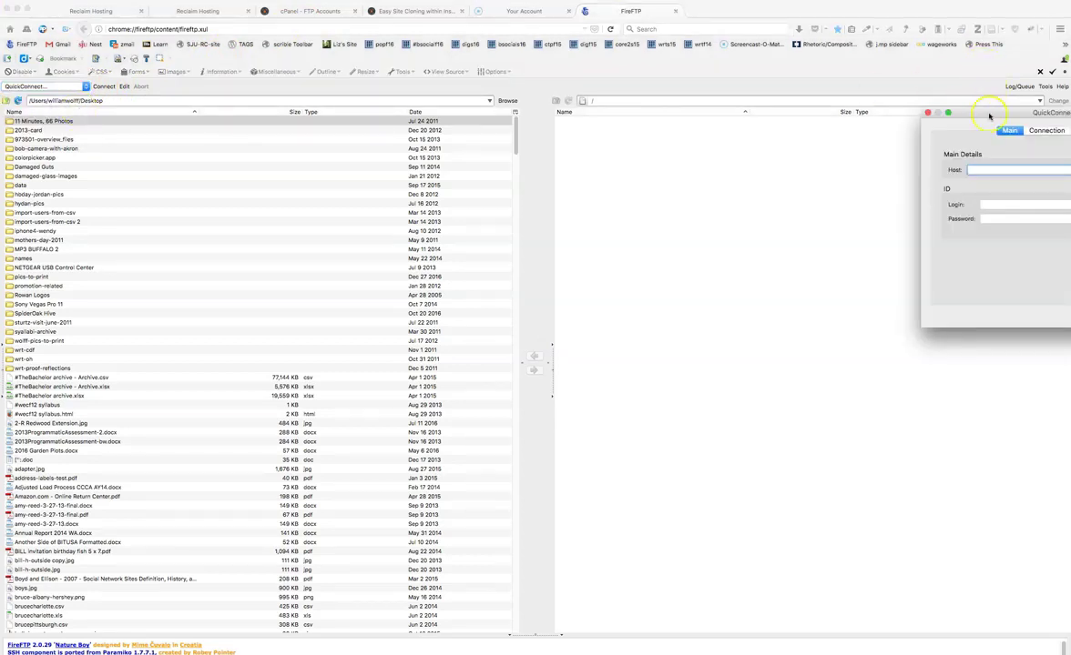
left_click_drag(933, 113, 661, 119)
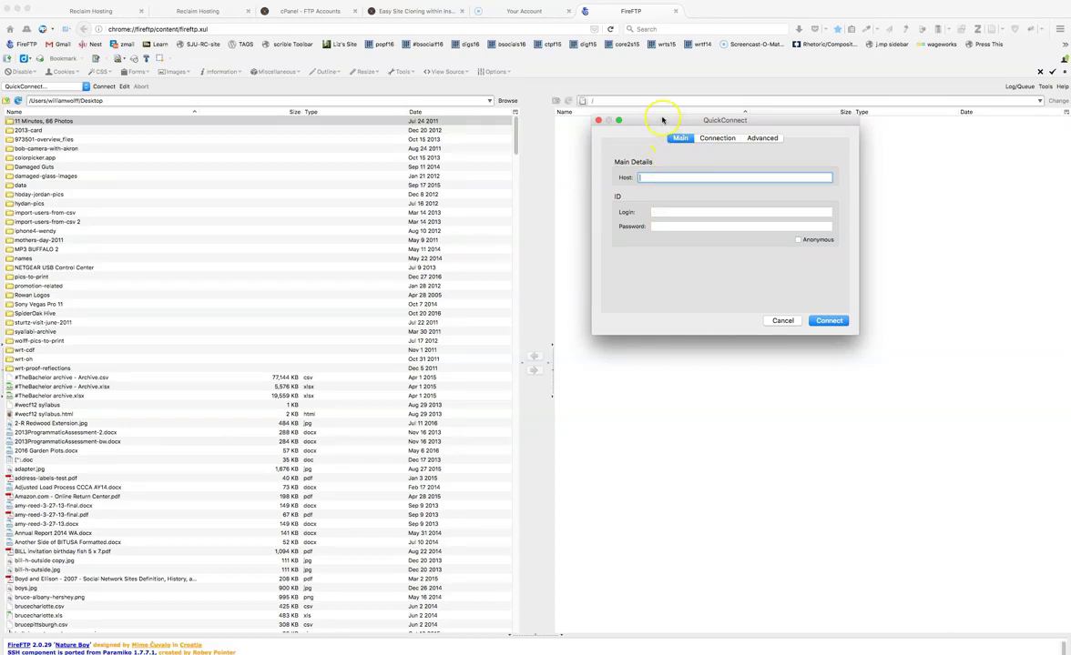
left_click(717, 137)
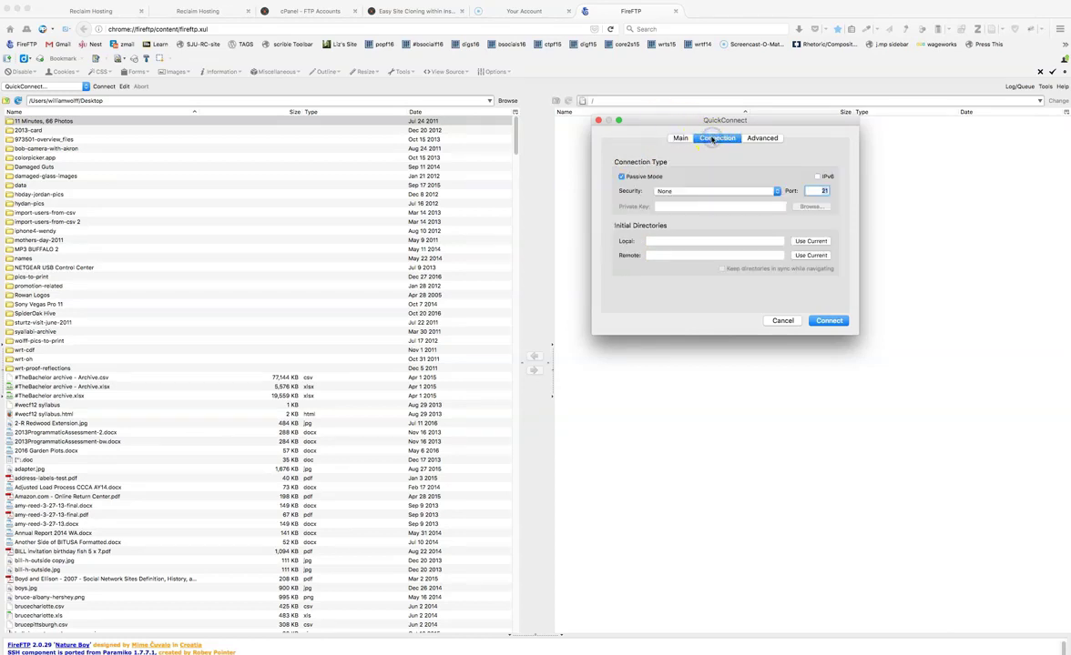
left_click(749, 139)
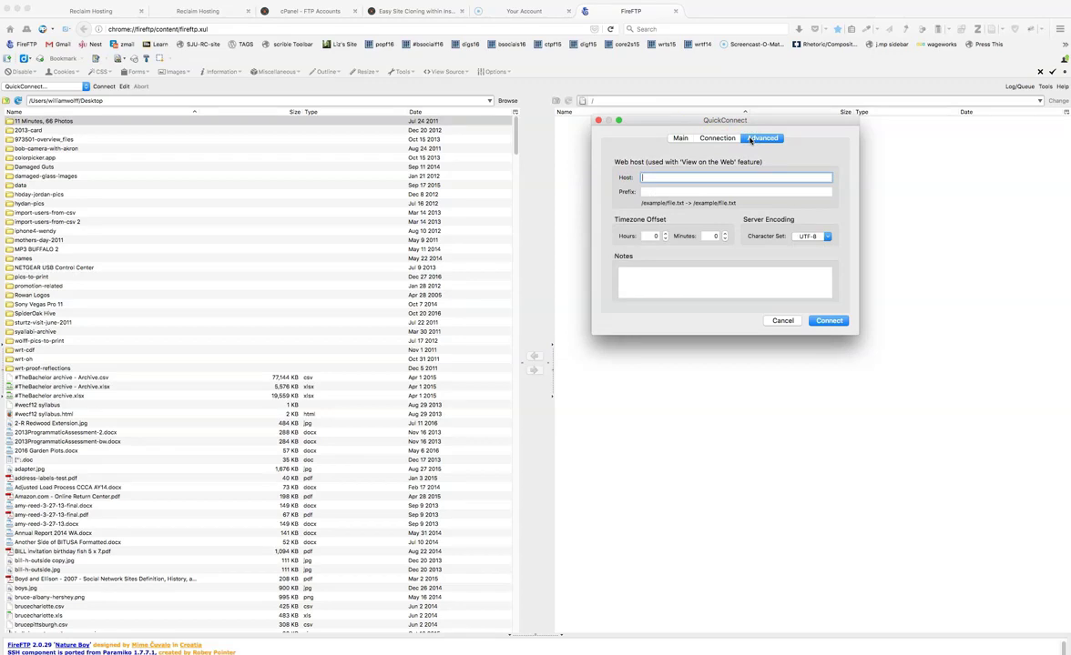
left_click(680, 138)
left_click_drag(663, 119, 963, 43)
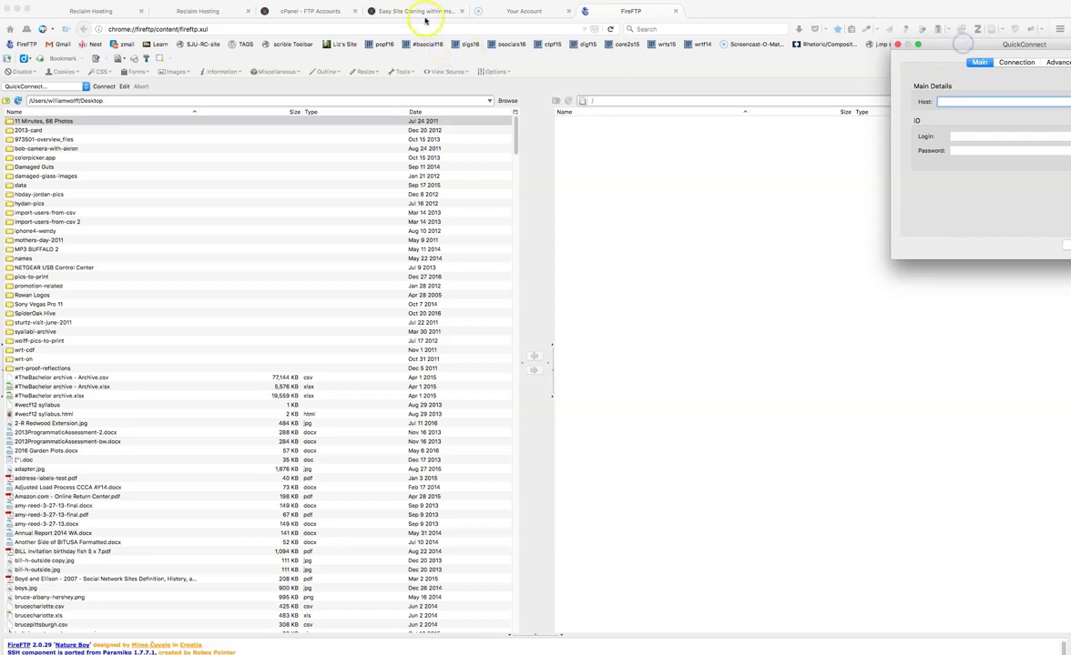
- Copy the FTP server address from cPanel into QuickConnect's Host field
left_click(310, 11)
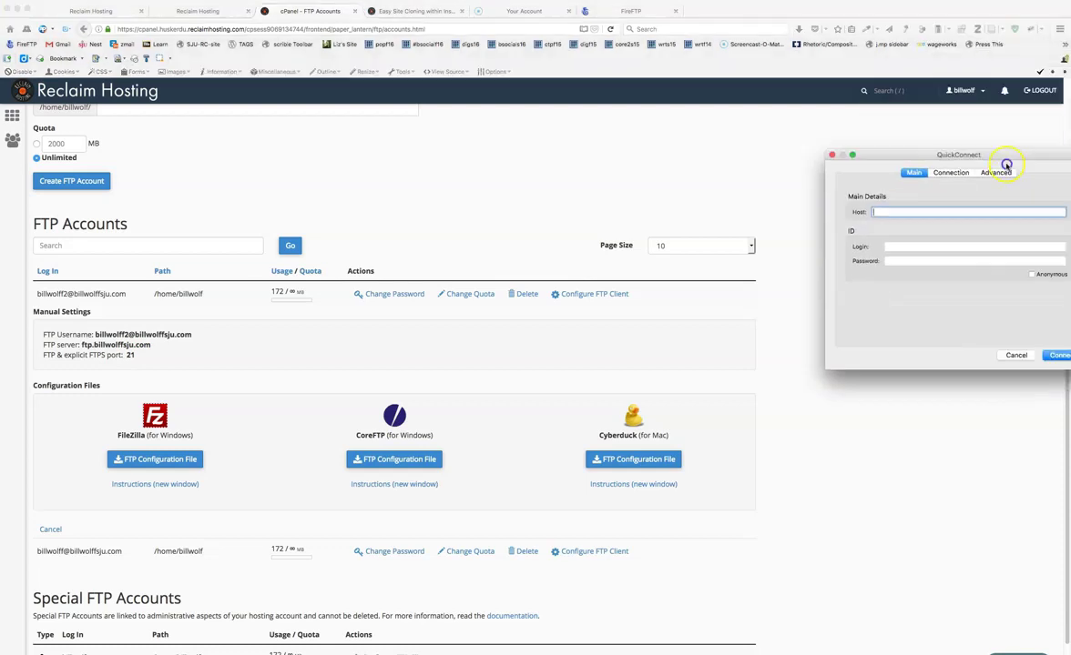
left_click_drag(1003, 162, 869, 152)
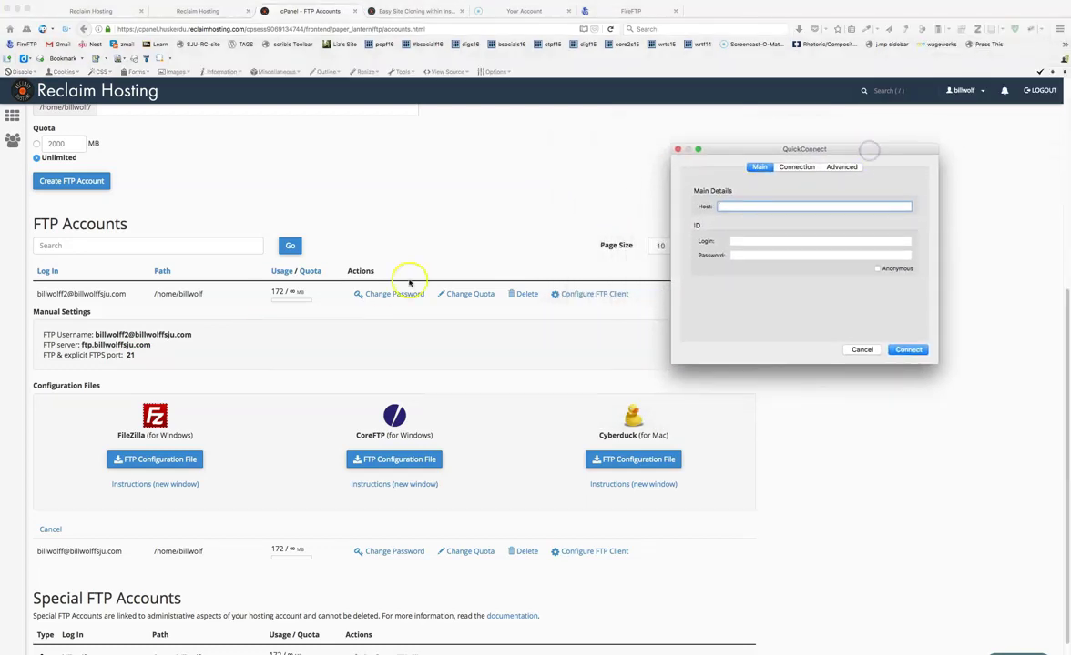
left_click_drag(773, 150, 977, 148)
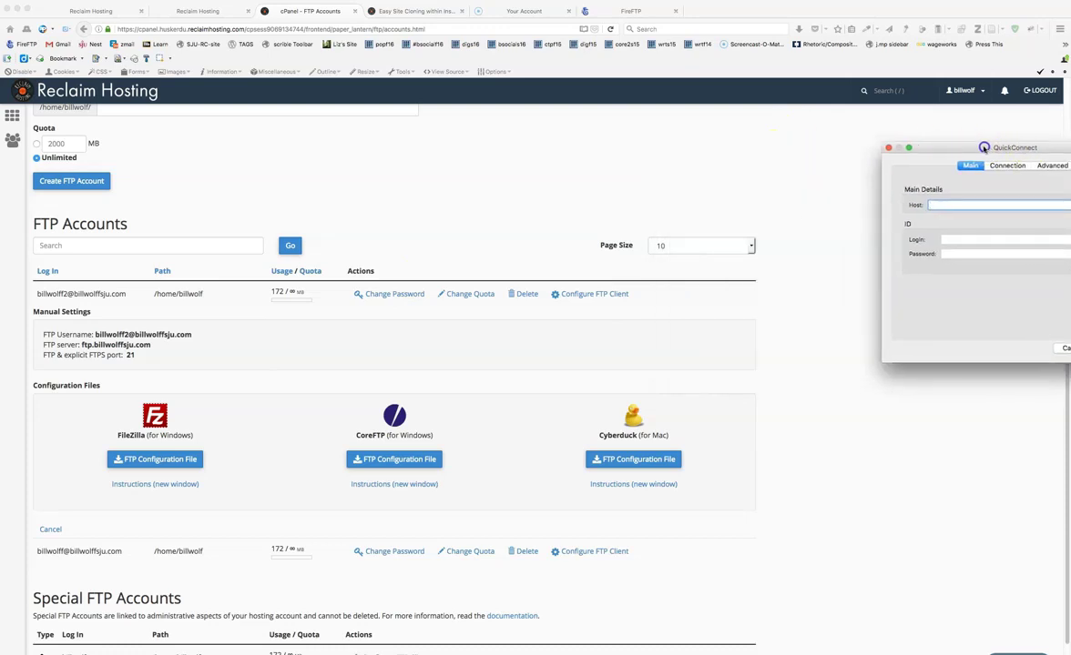
left_click(103, 346)
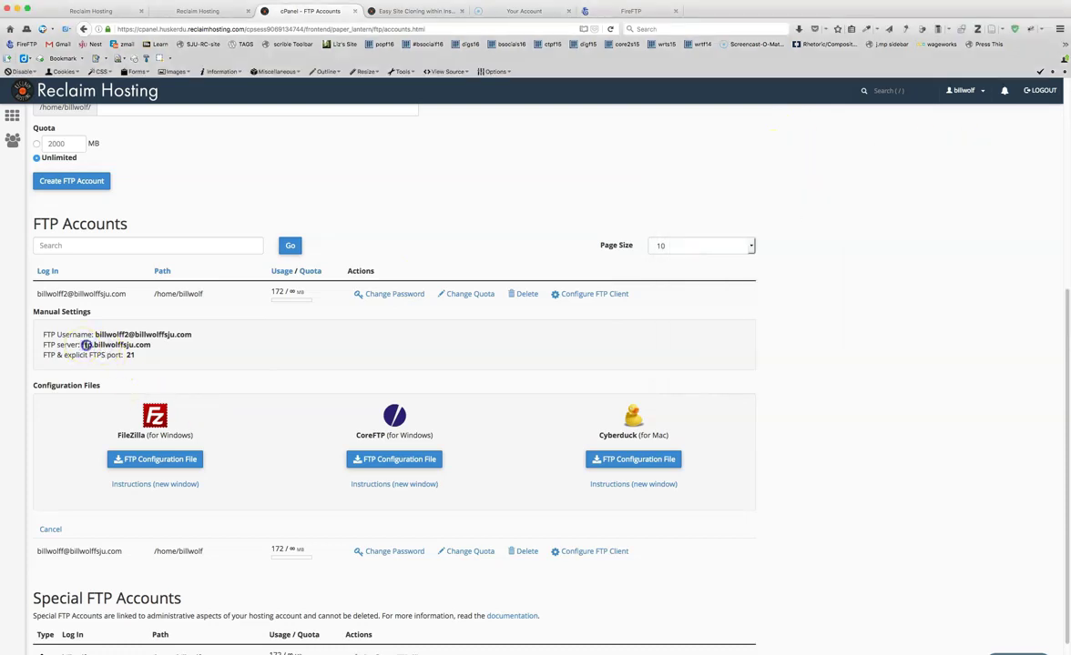
left_click_drag(86, 346, 155, 347)
key("super+c")
left_click(82, 346)
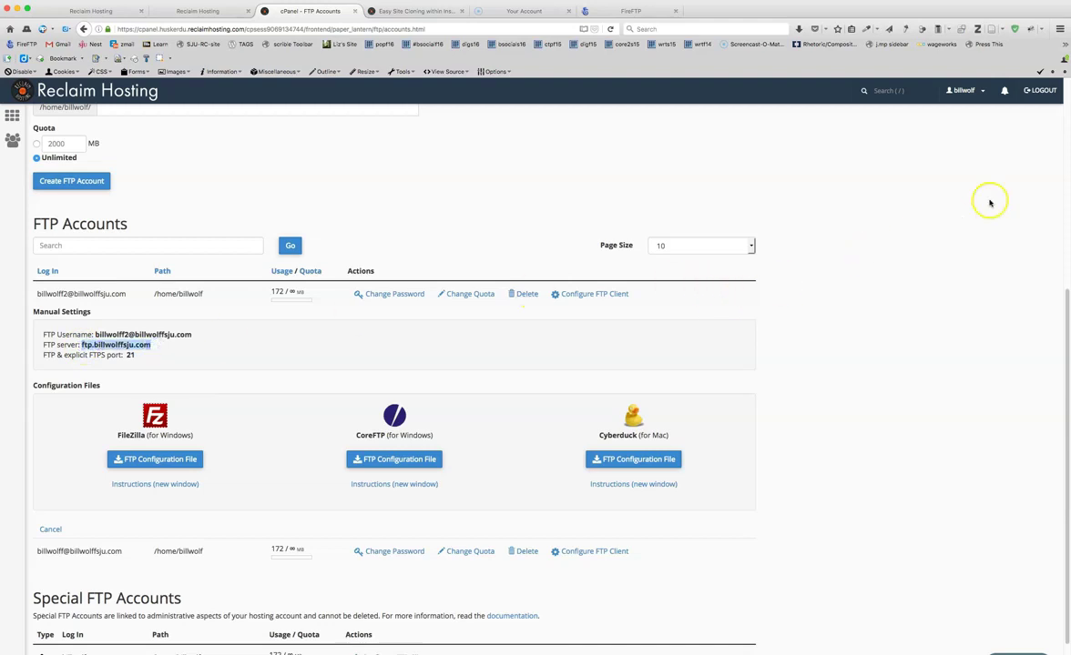
key("super+grave")
left_click_drag(1024, 148, 884, 147)
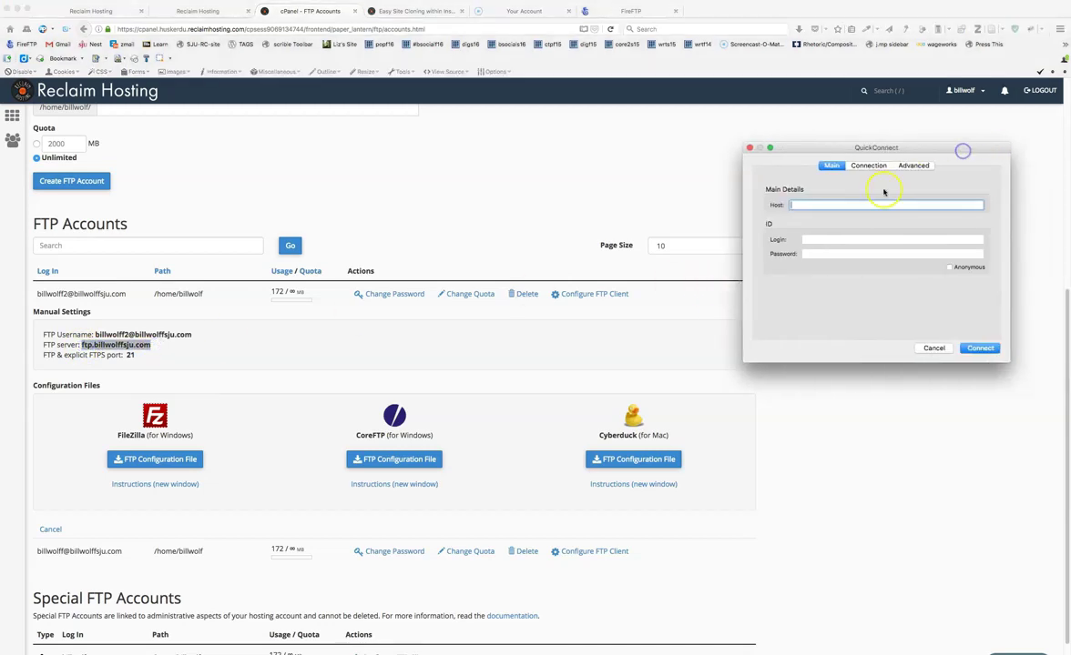
left_click(831, 206)
key("super+v")
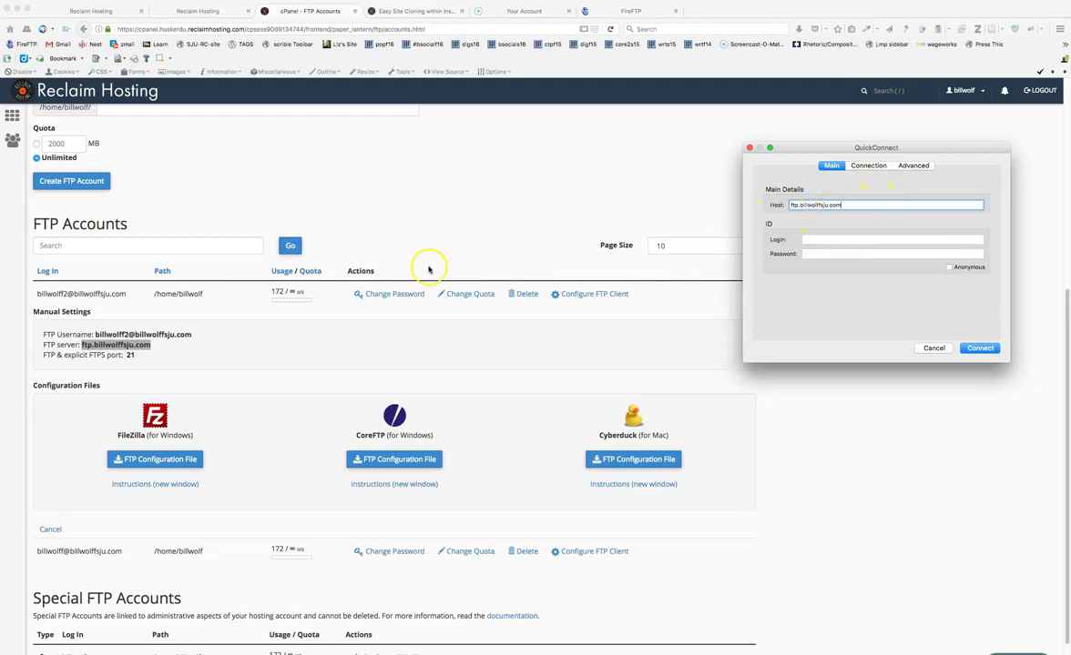
- Paste the FTP username as the Login, enter the account password, and connect to the server
left_click_drag(94, 334, 202, 334)
key("super+c")
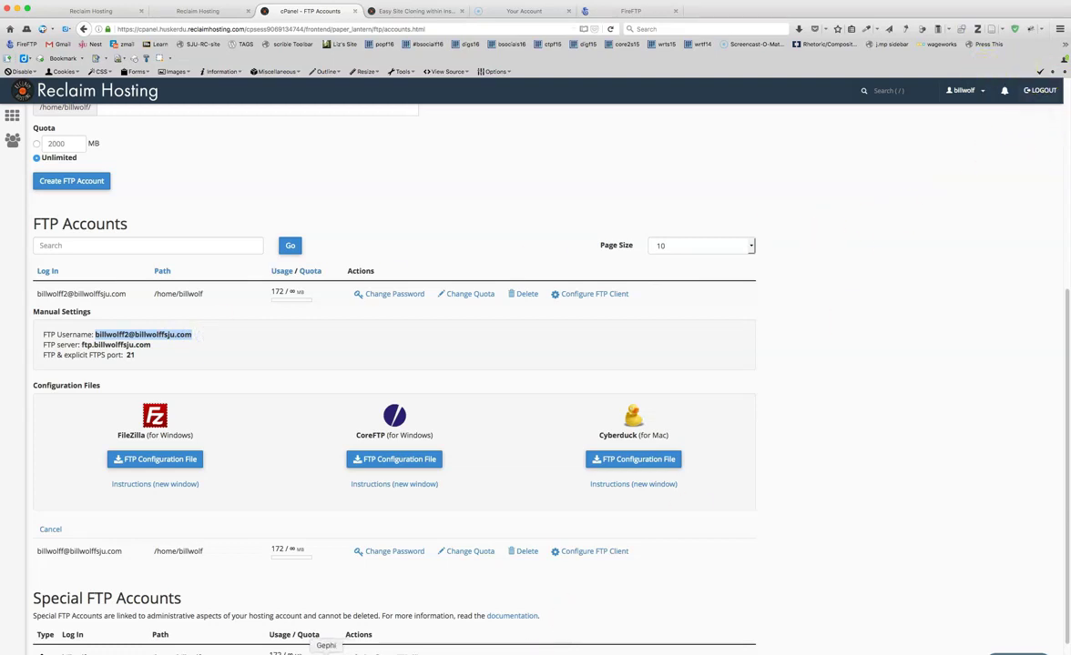
right_click(383, 652)
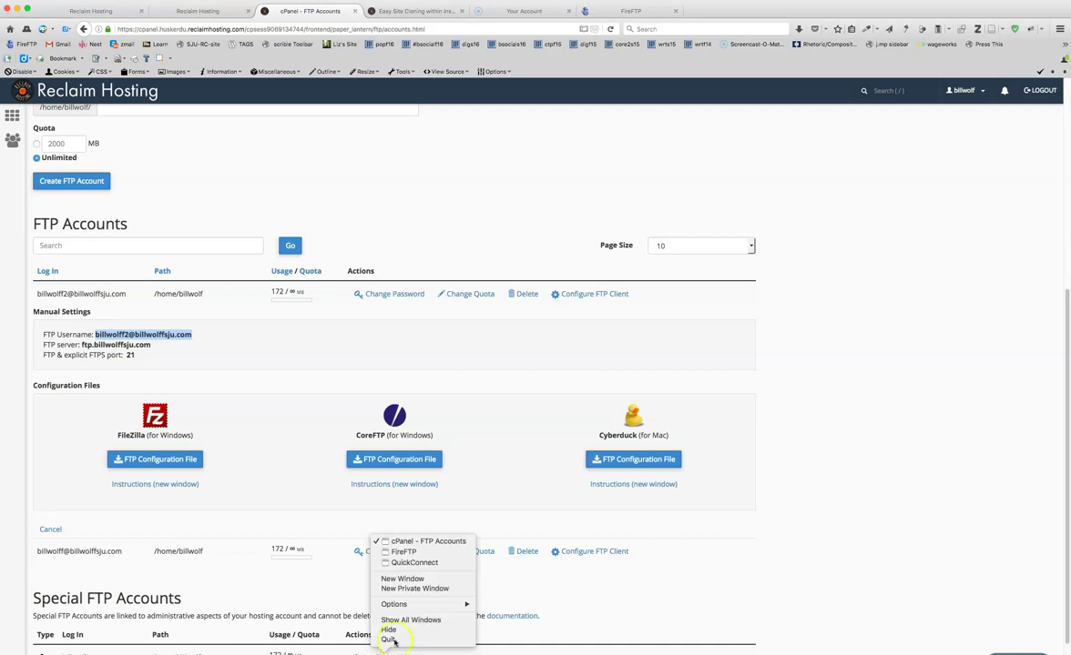
left_click(411, 562)
left_click(801, 240)
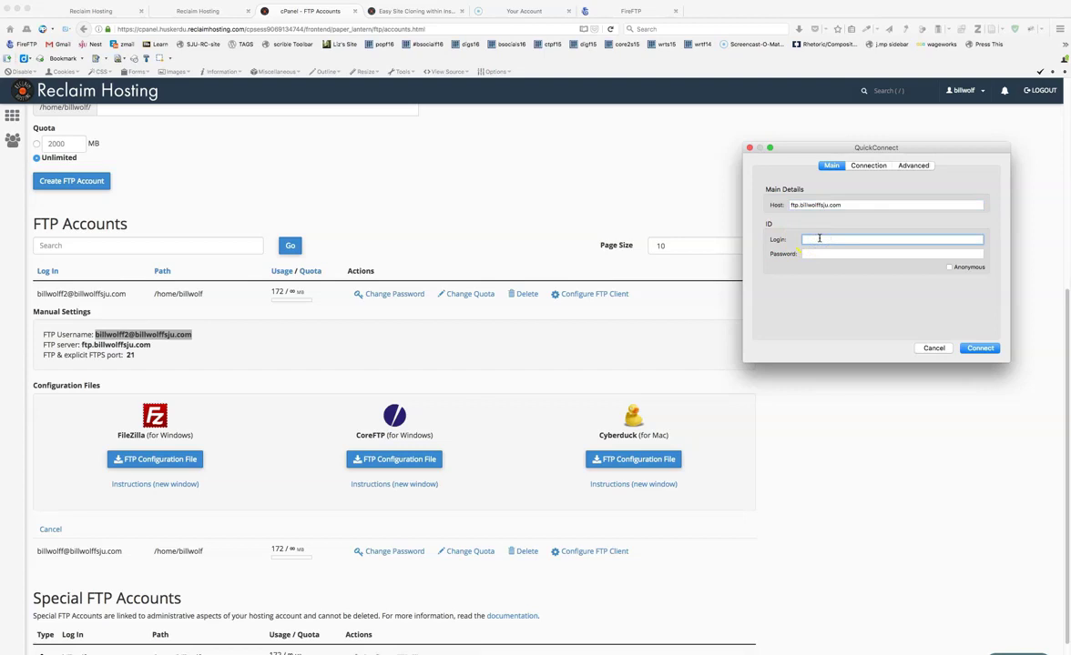
key("super+v")
left_click(818, 253)
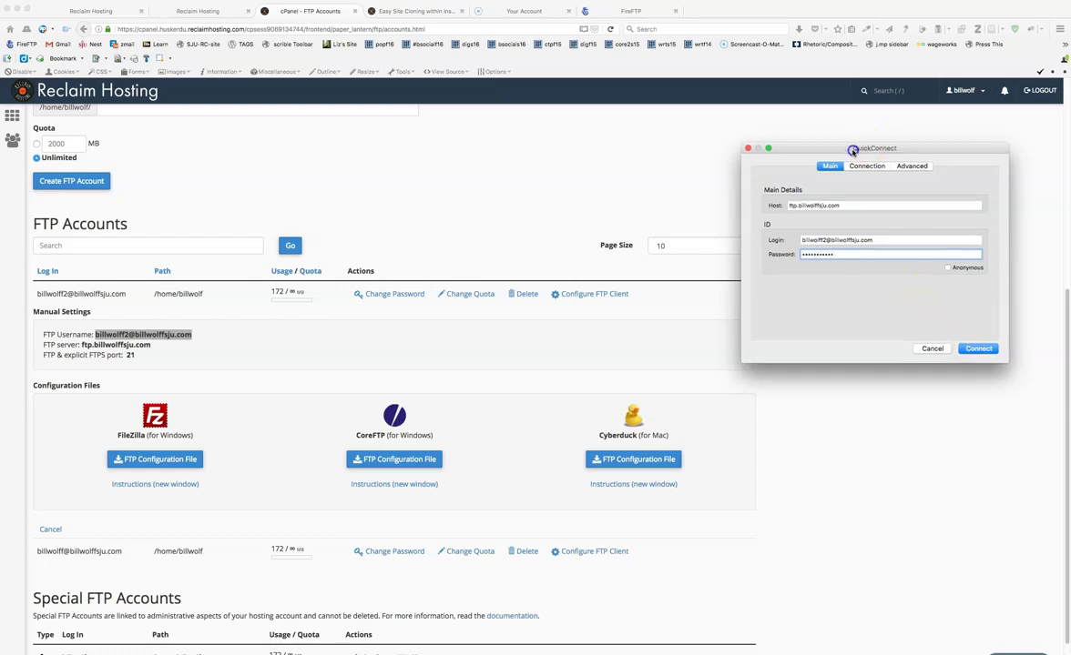
left_click_drag(876, 144, 548, 143)
left_click(656, 342)
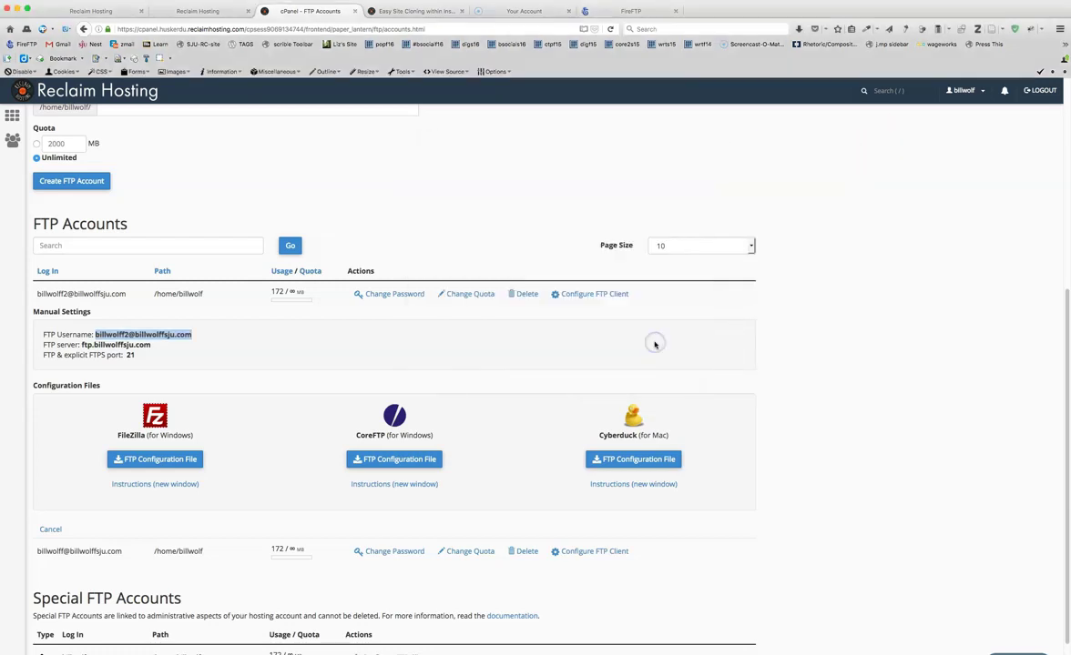
left_click(643, 11)
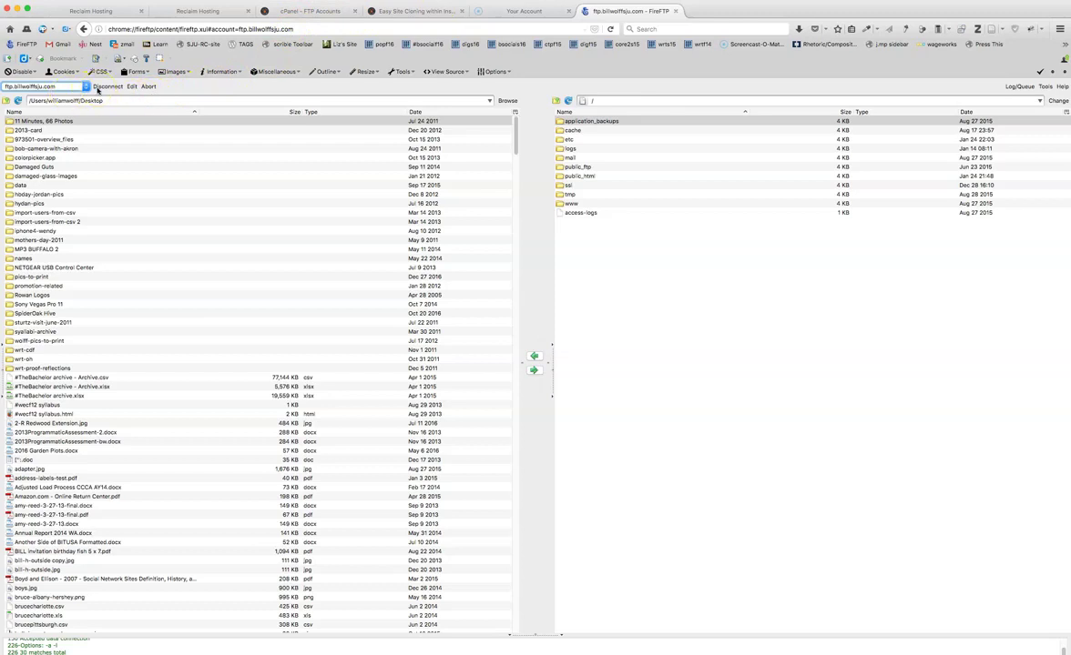
left_click(72, 88)
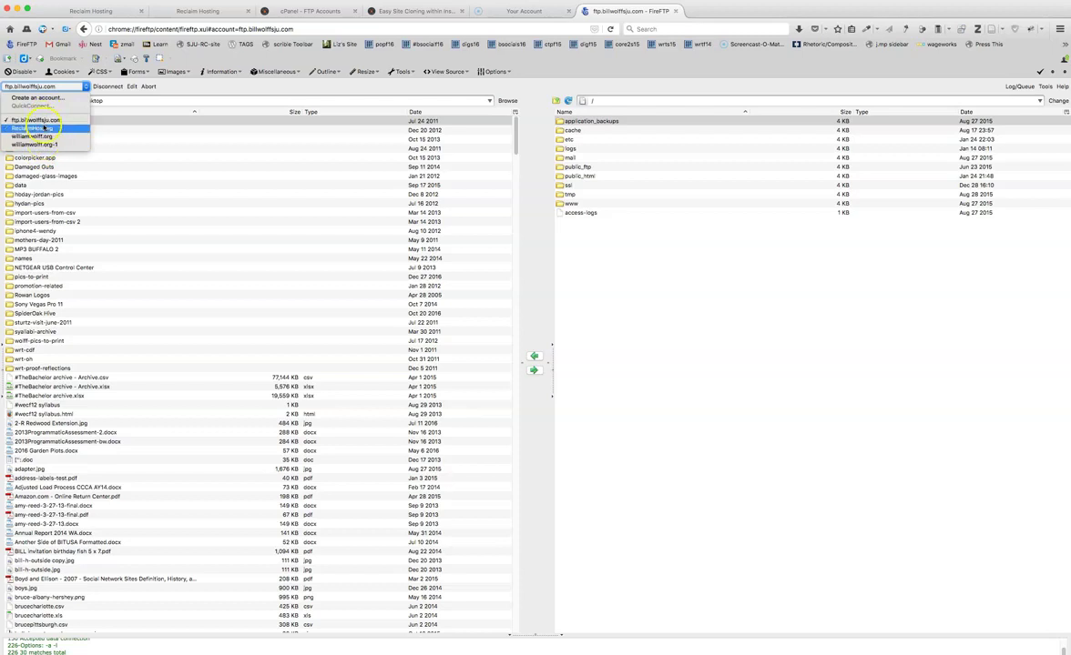
left_click(162, 90)
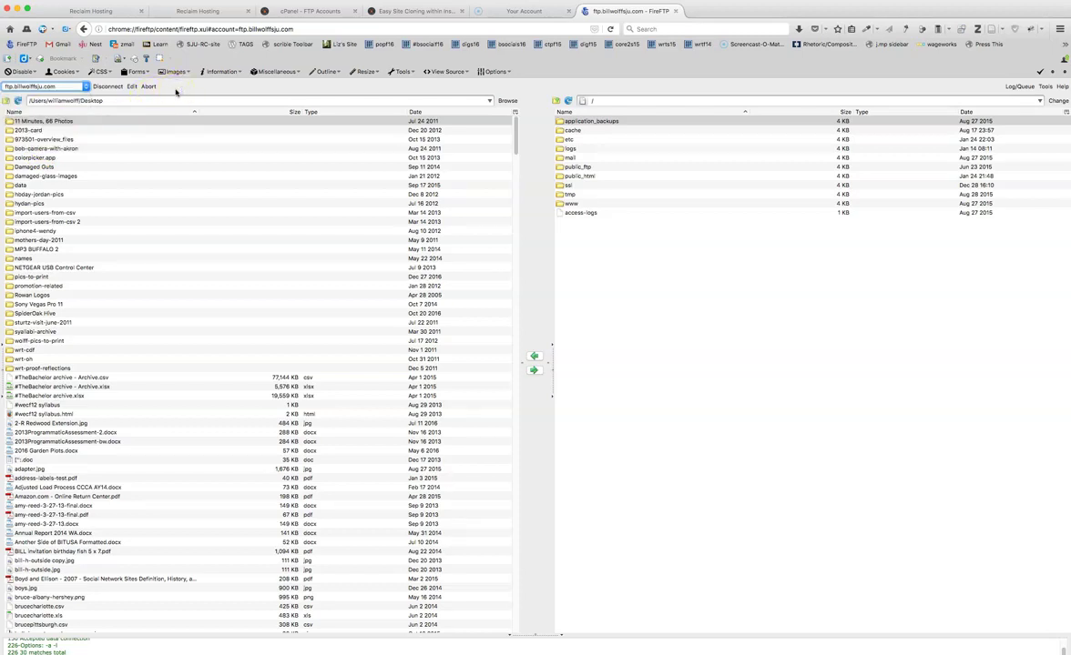